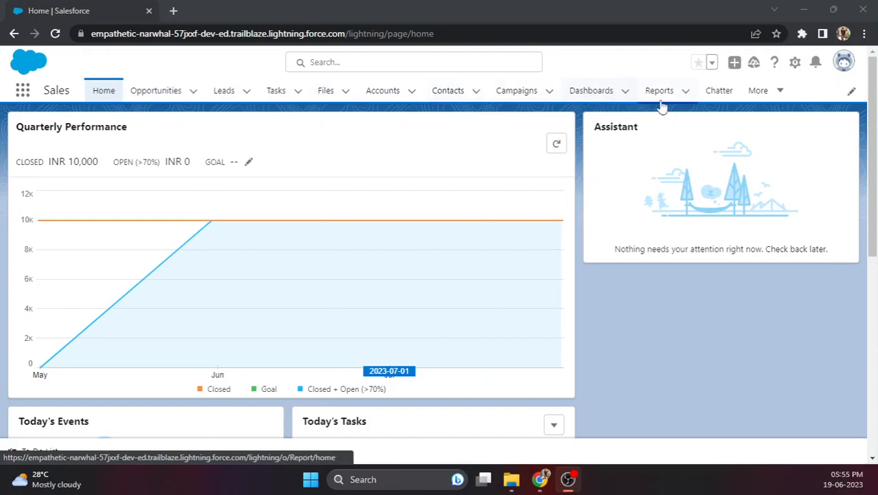
- Open the Reports page of the Sales app
left_click(781, 96)
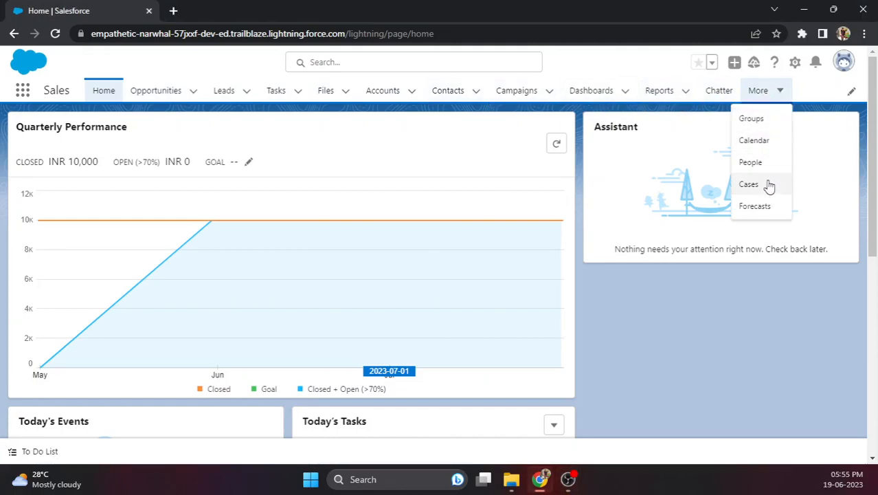
left_click(663, 96)
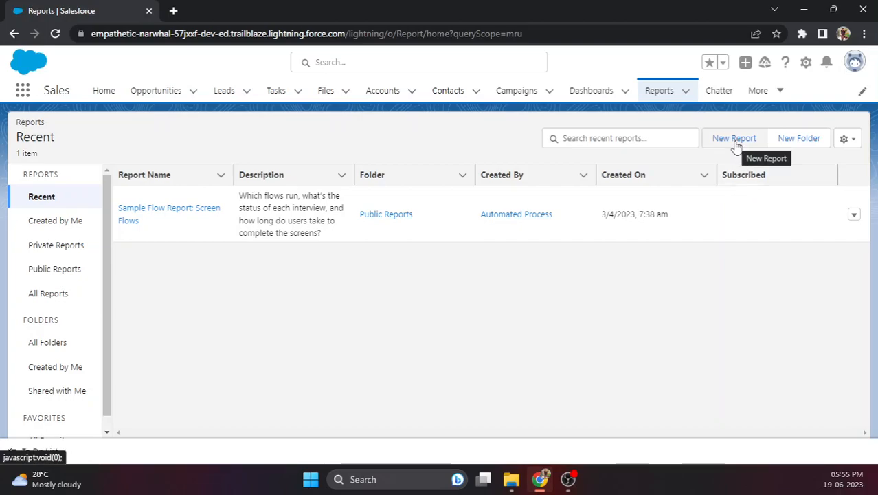
left_click(794, 143)
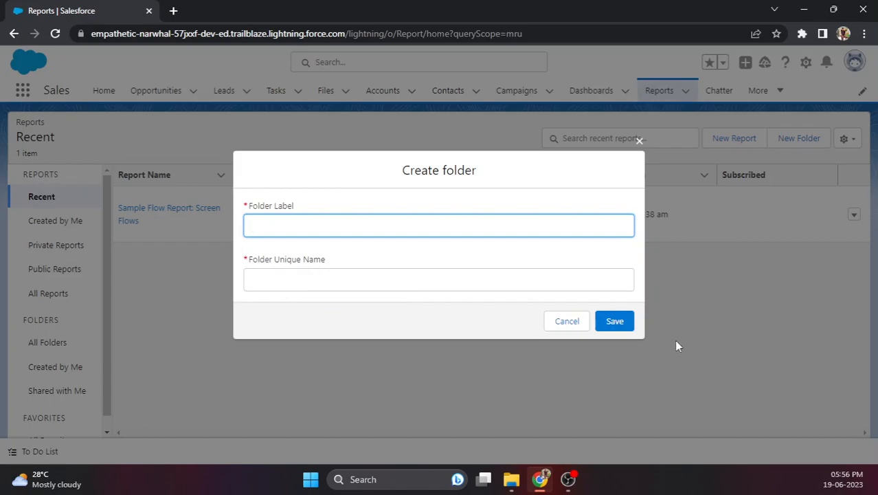
left_click(564, 323)
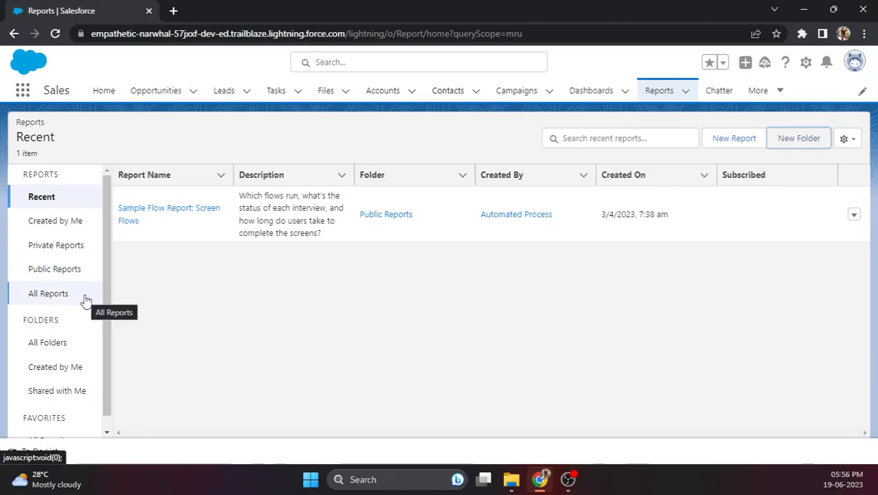
scroll(74, 320, "down", 1)
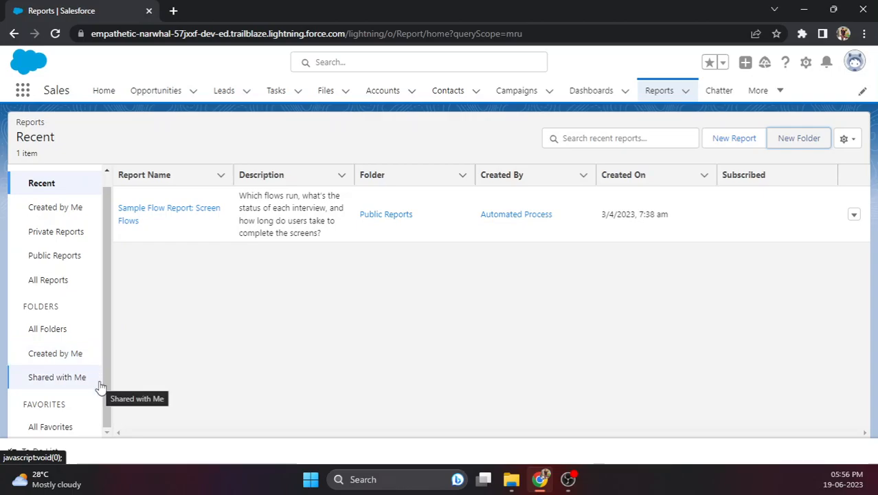
scroll(94, 359, "up", 1)
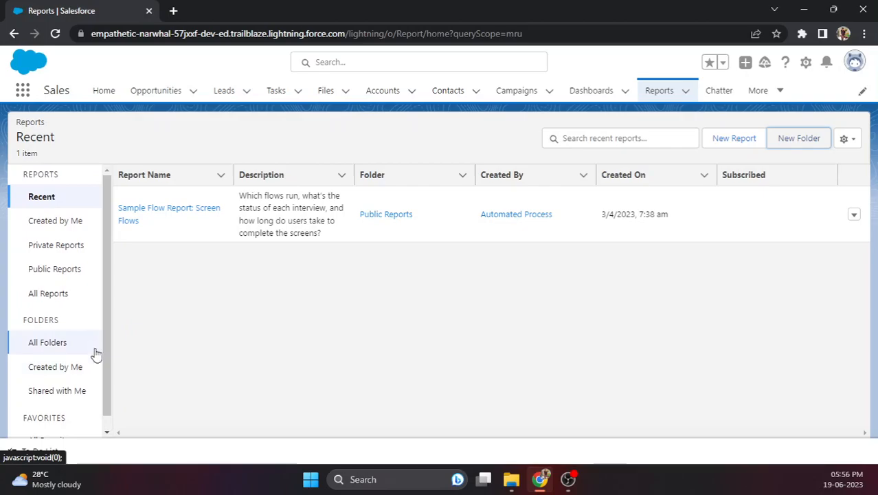
- Start a new report using the standard Leads report type from the Leads category
left_click(725, 140)
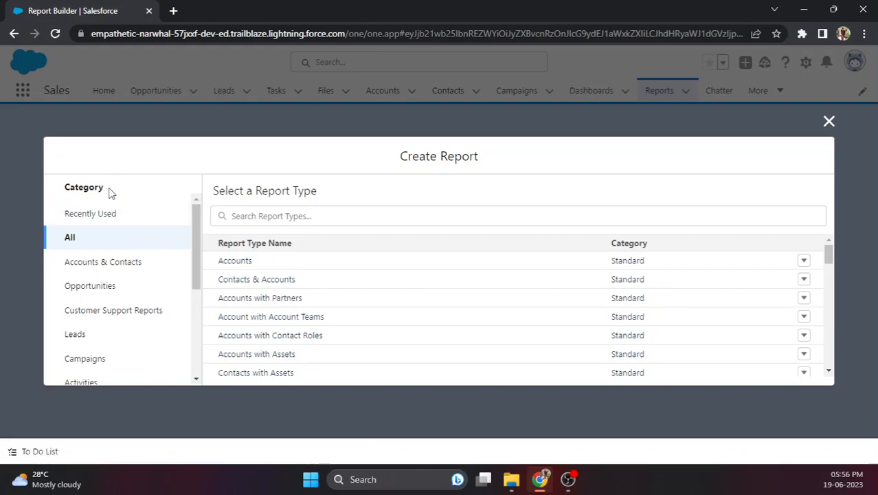
scroll(103, 237, "down", 3)
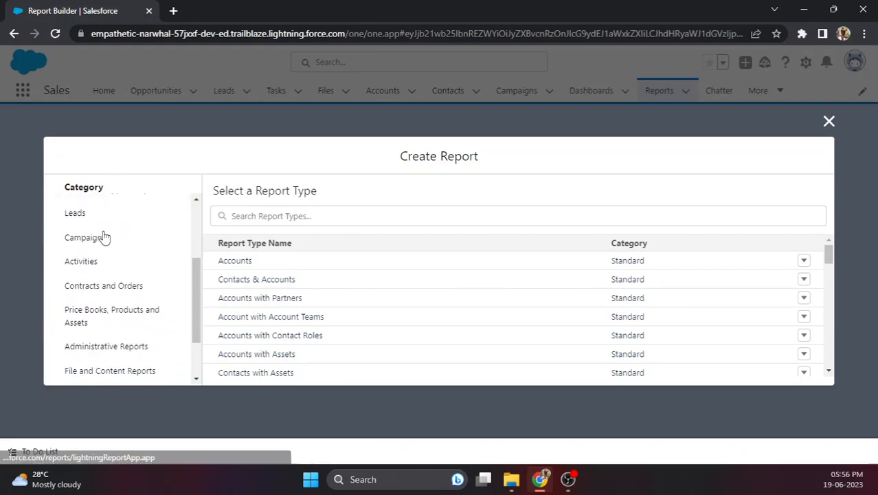
scroll(103, 237, "up", 3)
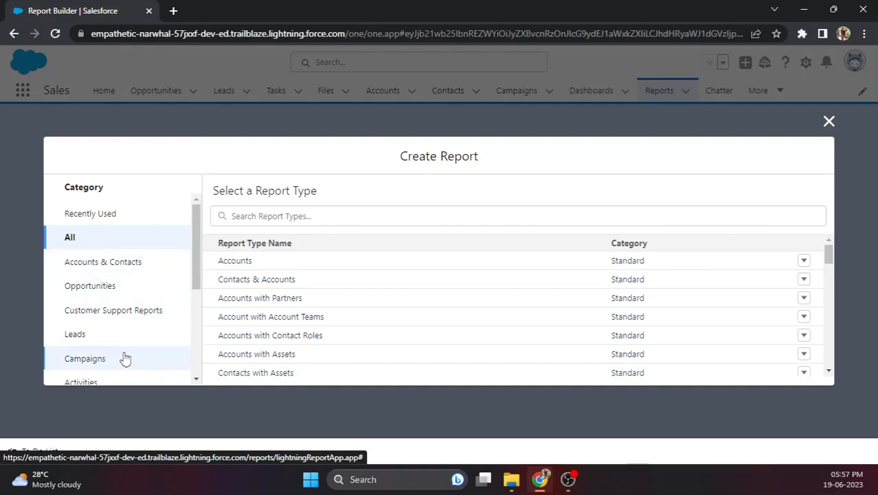
scroll(124, 356, "down", 1)
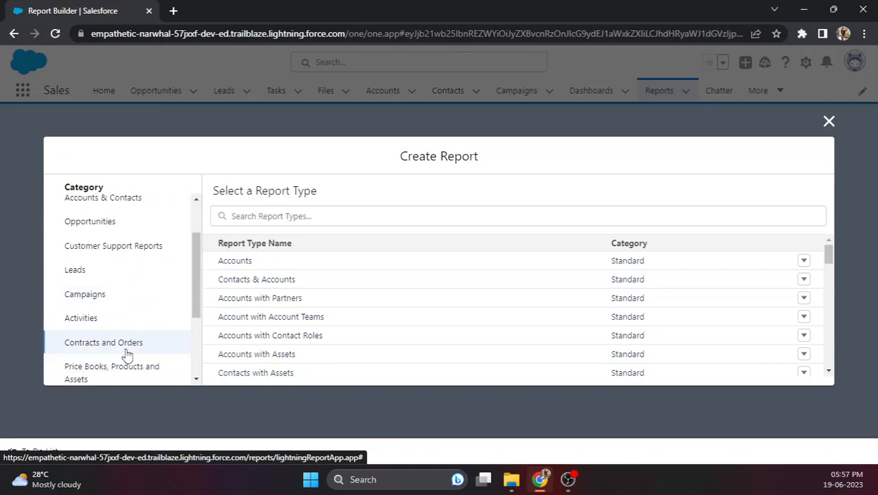
scroll(124, 355, "up", 1)
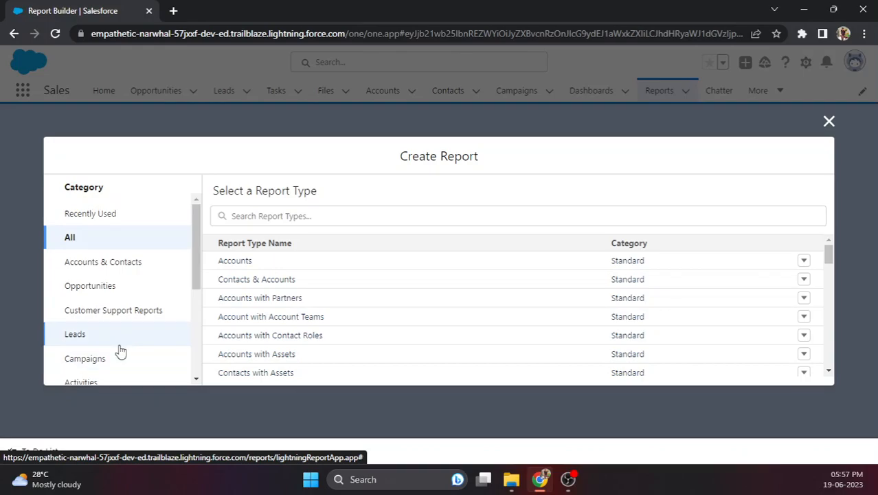
left_click(83, 335)
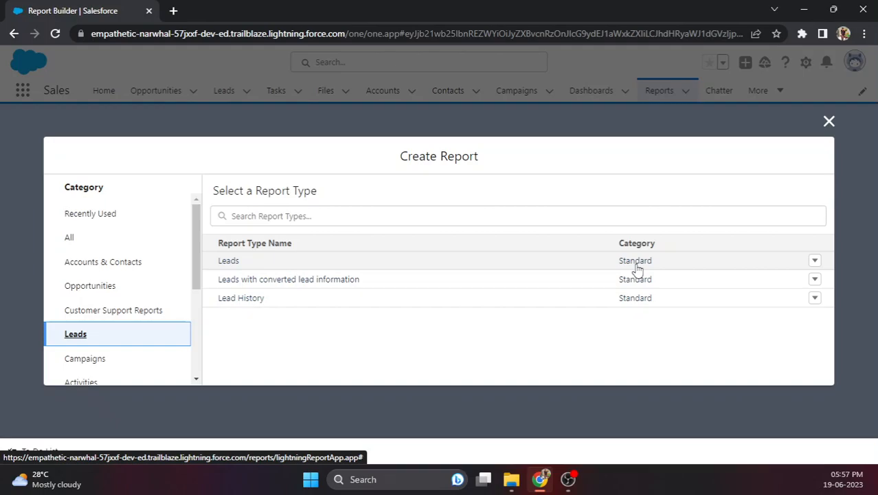
left_click(244, 261)
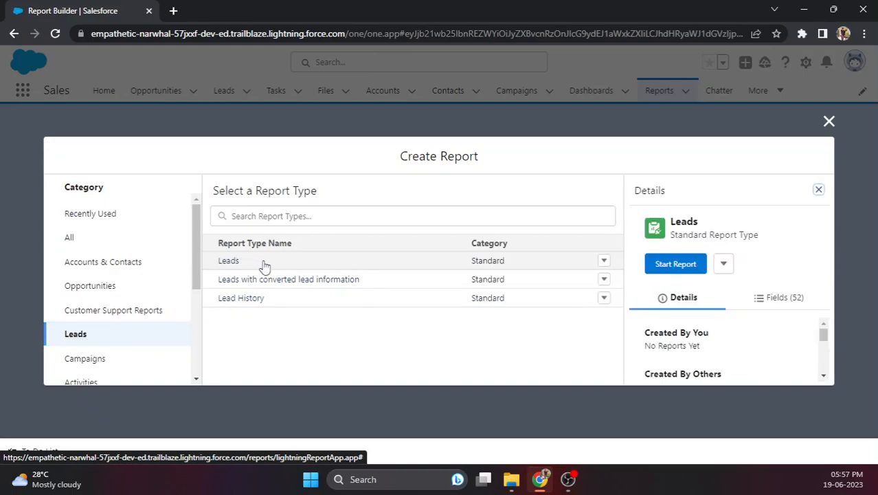
left_click(676, 267)
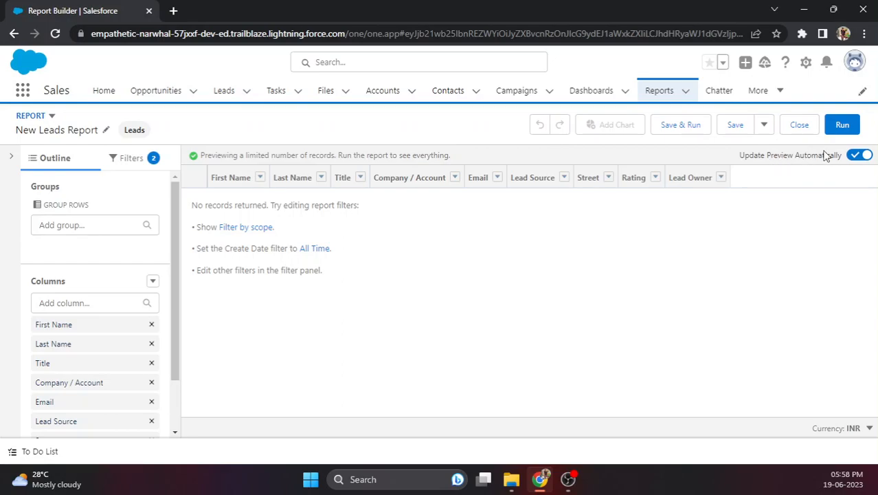
left_click(856, 156)
left_click(859, 156)
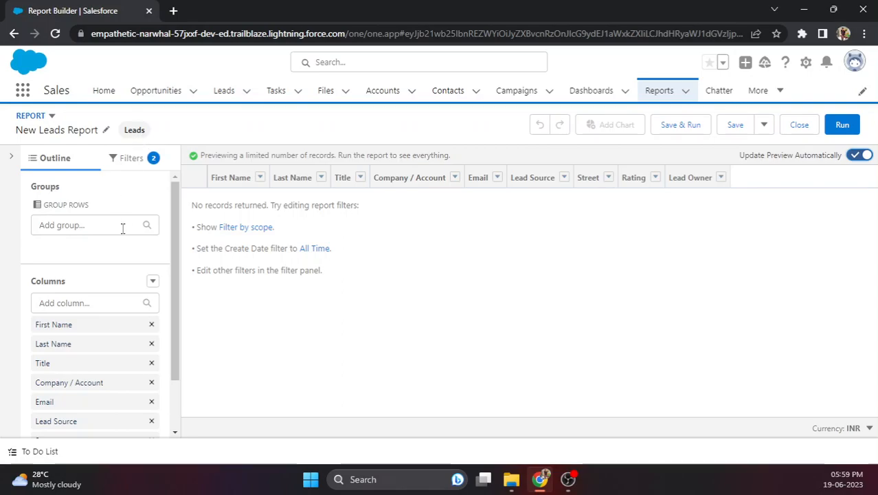
scroll(116, 237, "down", 2)
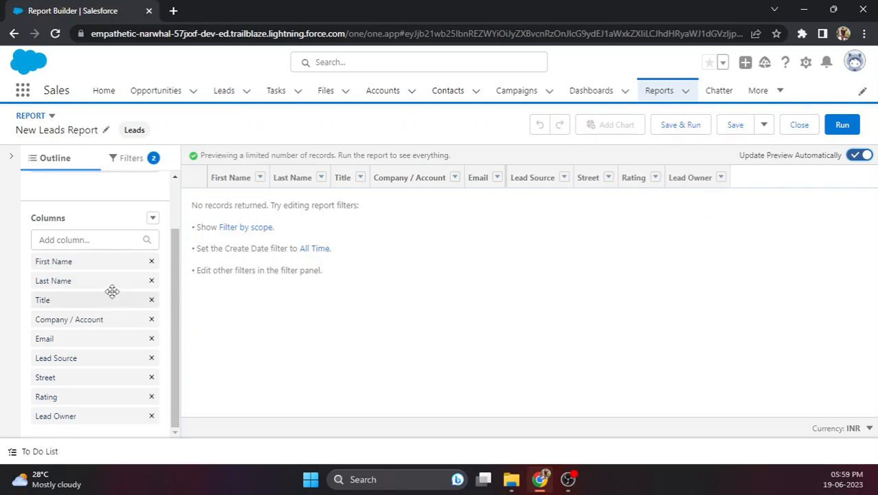
scroll(112, 290, "up", 2)
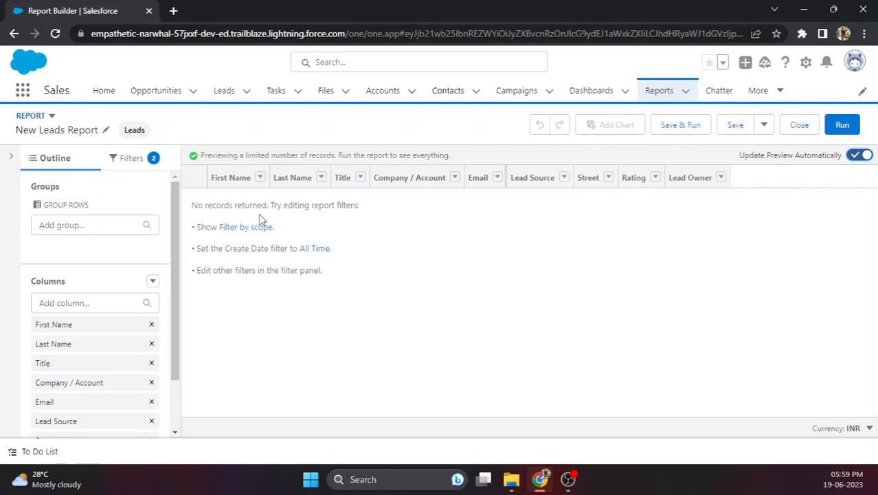
- Set the report's Show Me filter to All leads and apply it
left_click(134, 163)
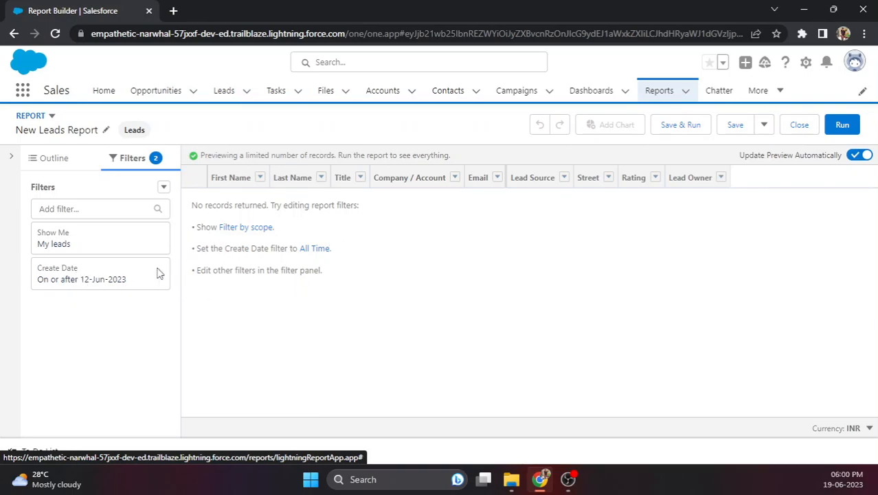
left_click(120, 244)
left_click(260, 248)
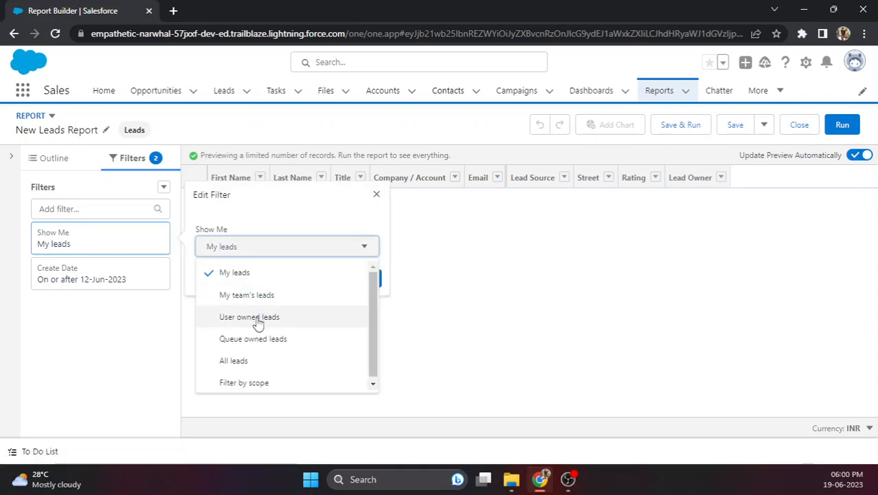
left_click(241, 360)
left_click(364, 278)
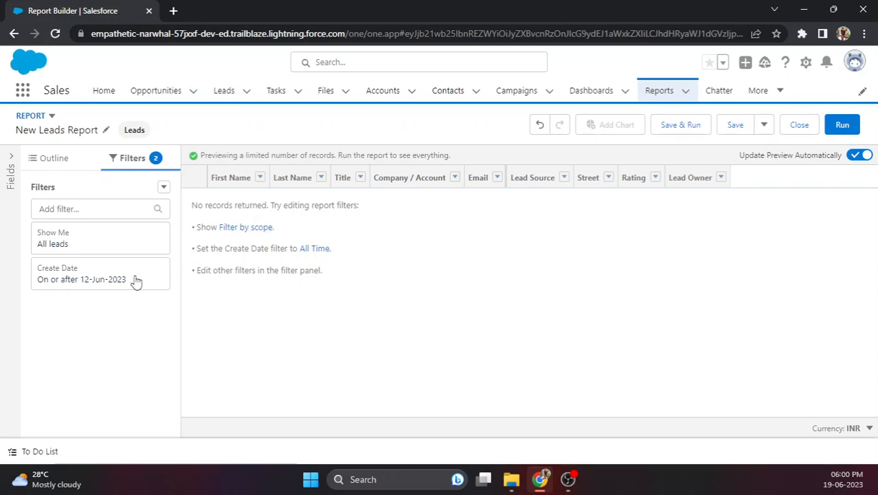
- Set the range of the report's Create Date filter to All Time and apply it
left_click(99, 280)
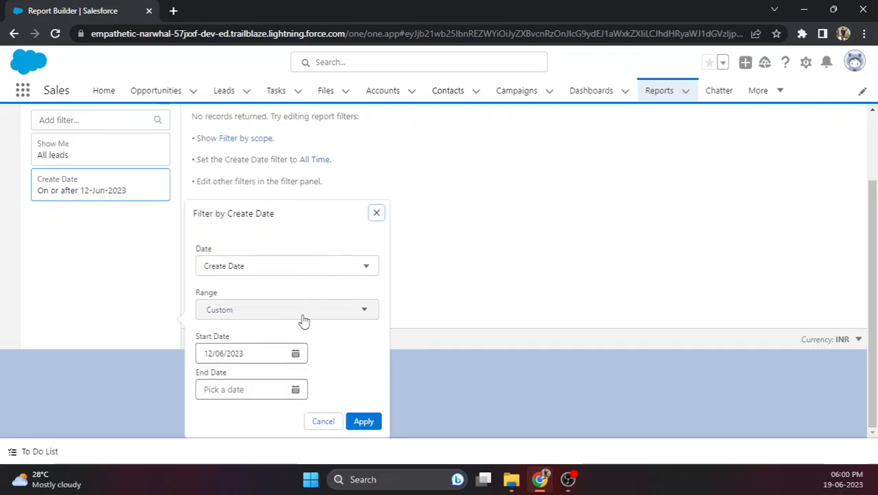
left_click(248, 314)
left_click(252, 336)
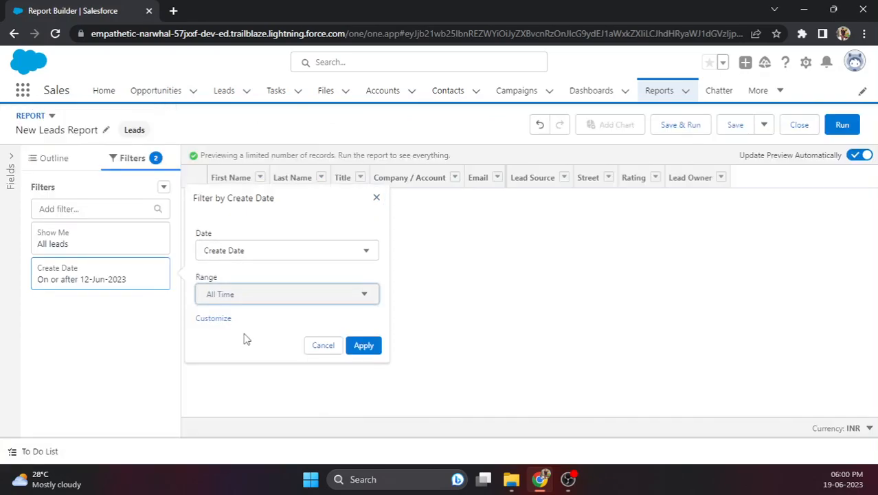
left_click(363, 346)
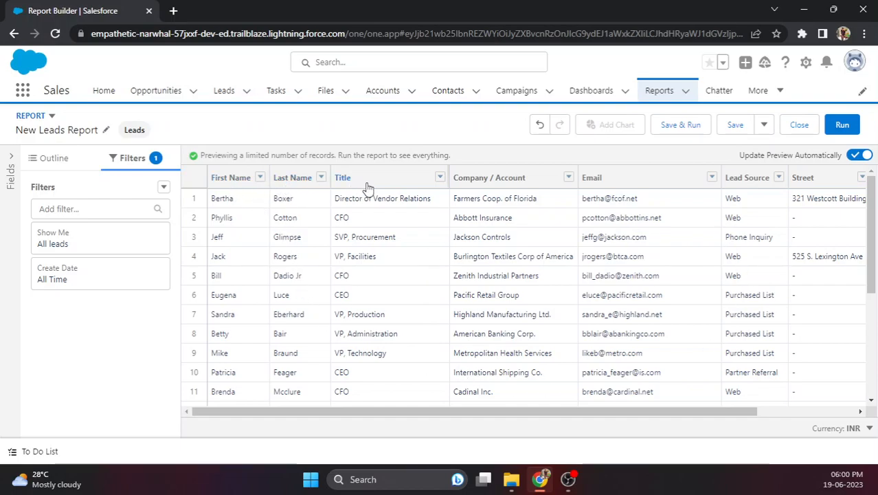
- Change the report's Show Me filter to My leads and apply it
left_click_drag(468, 413, 598, 409)
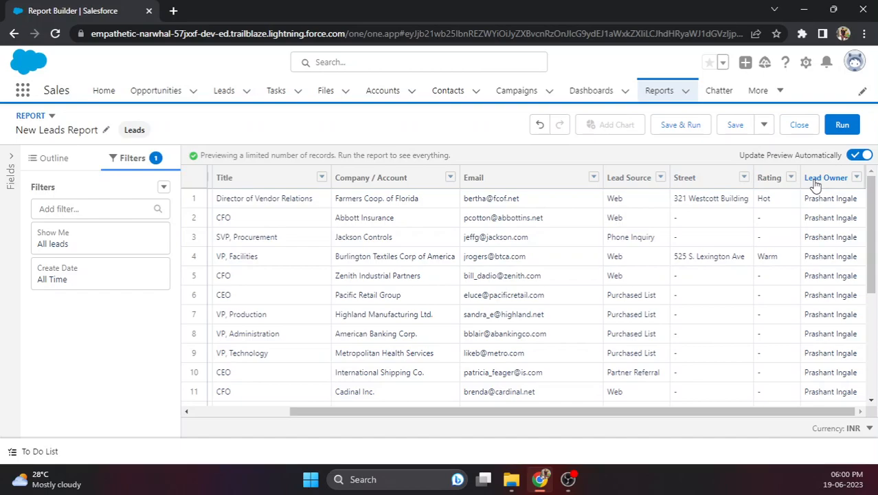
left_click_drag(525, 412, 402, 427)
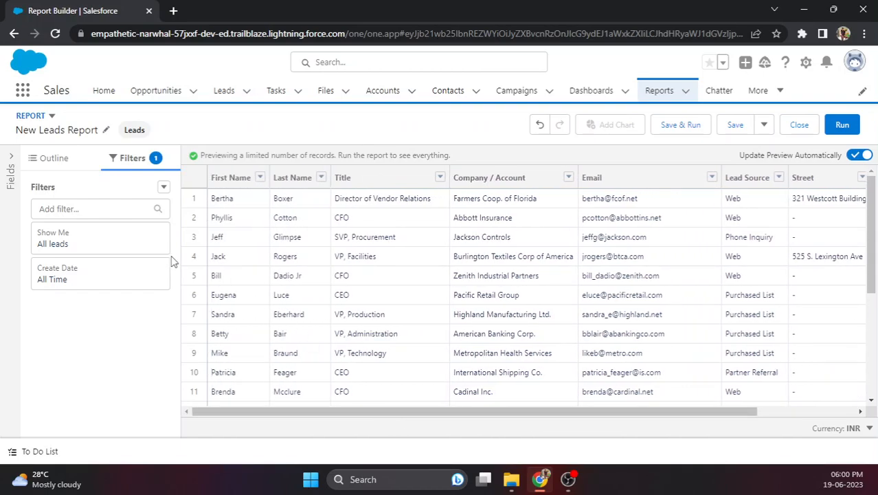
left_click(109, 244)
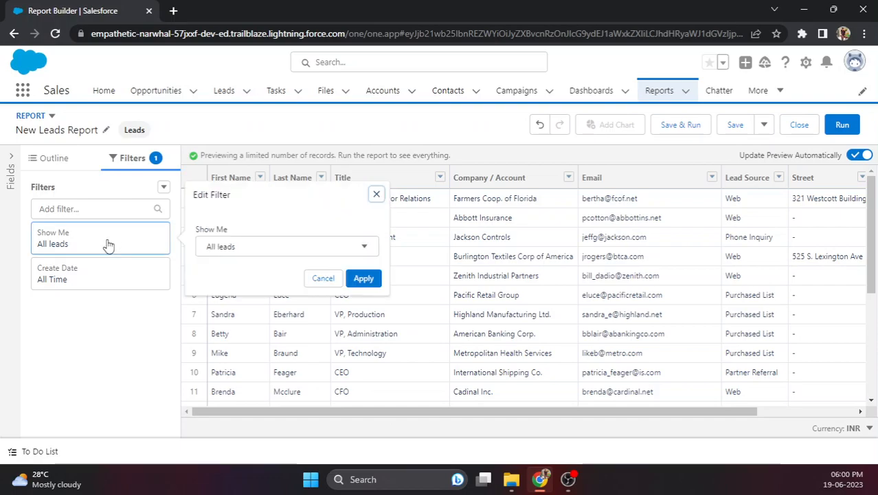
left_click(230, 248)
left_click(234, 273)
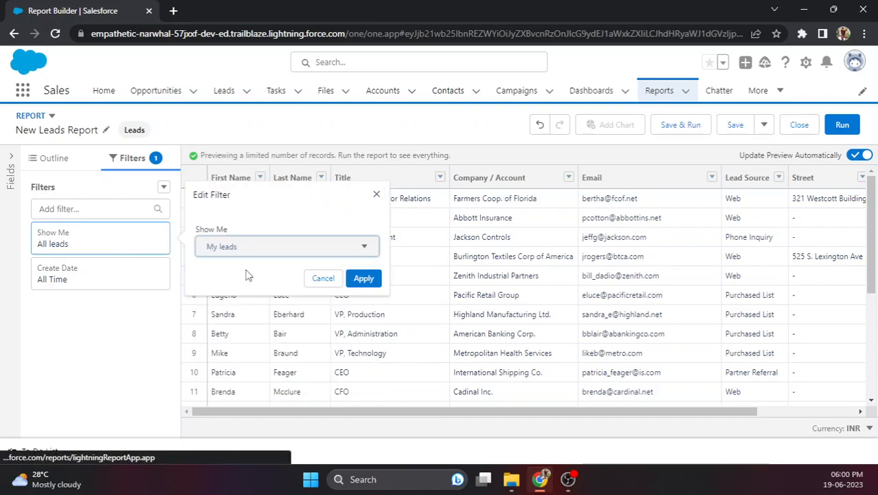
left_click(354, 282)
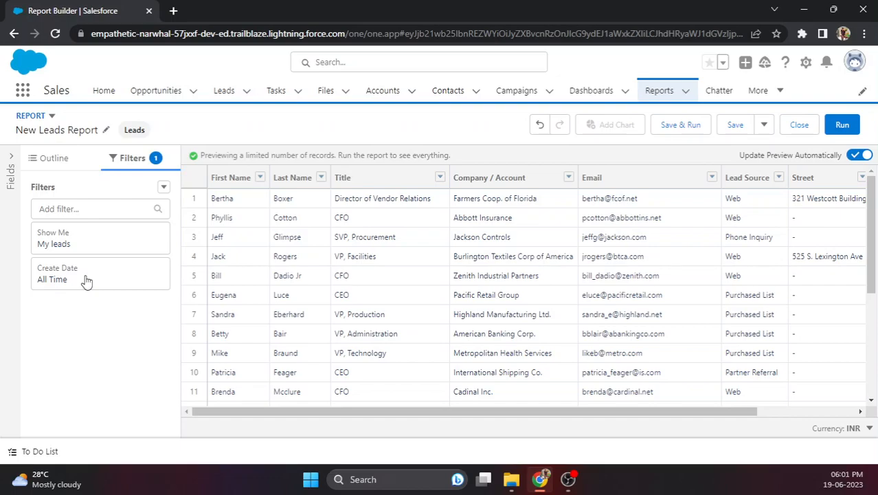
- Remove the Street, Rating and Title columns from the leads report
left_click(58, 159)
scroll(104, 358, "down", 2)
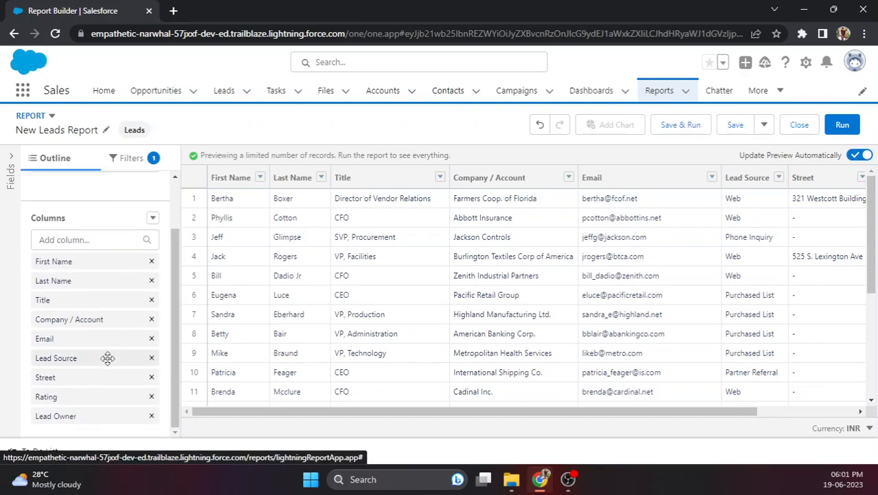
left_click(151, 379)
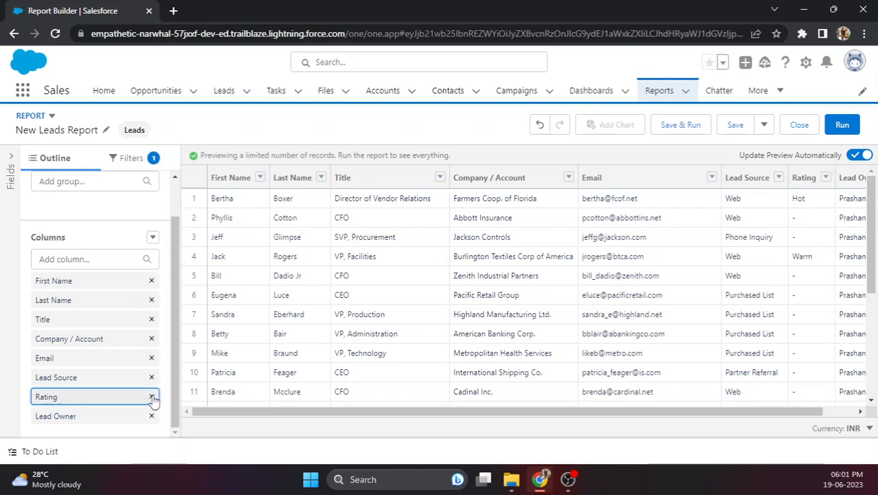
left_click(152, 397)
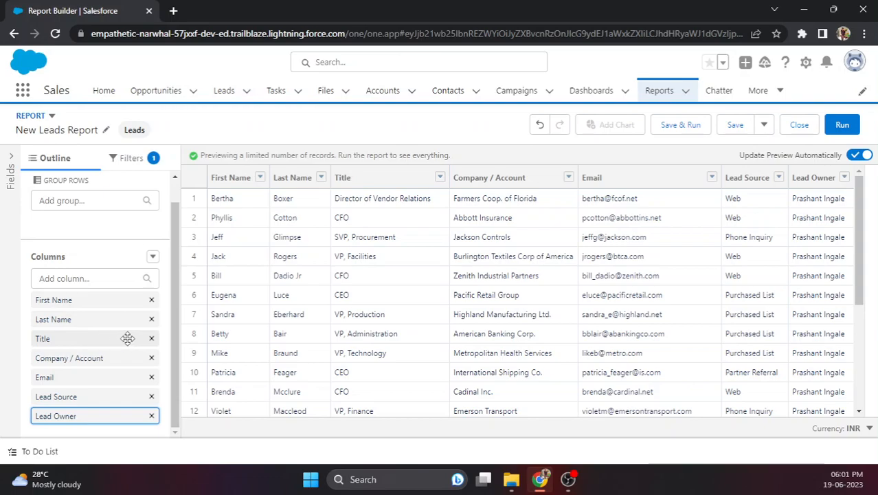
left_click(152, 339)
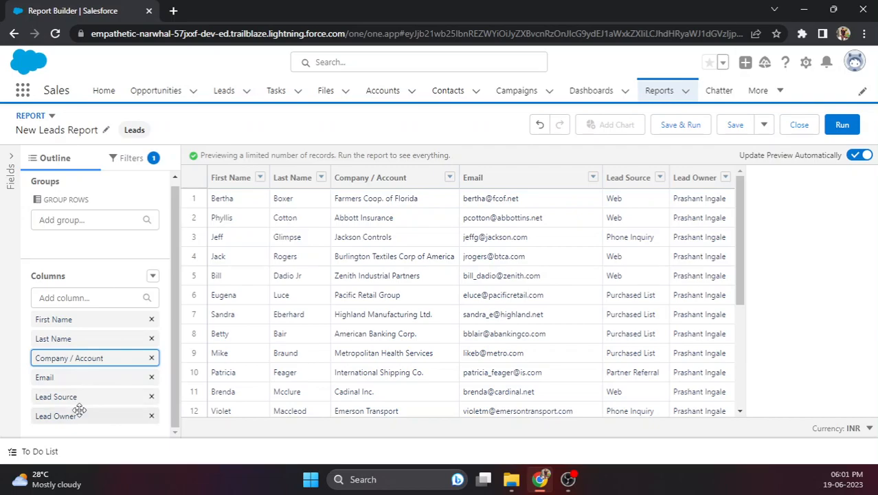
- Add the Create Date column to the leads report
left_click(77, 298)
type("create")
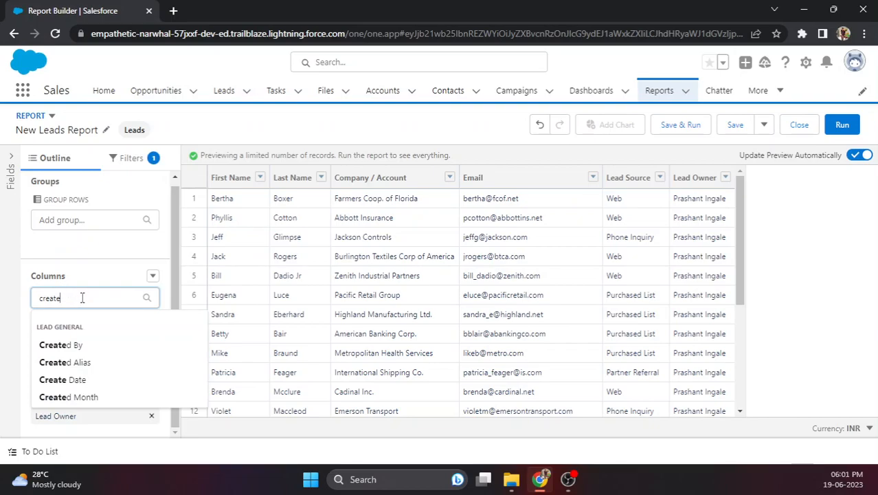
left_click(71, 380)
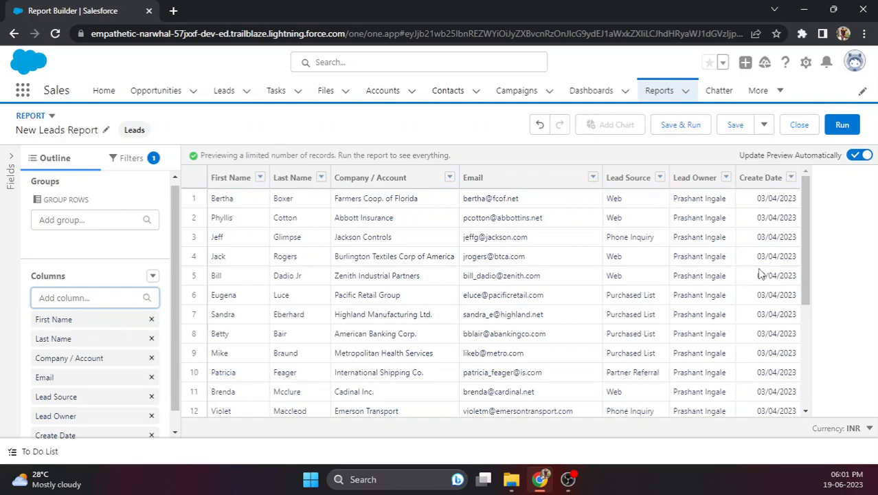
scroll(88, 377, "down", 1)
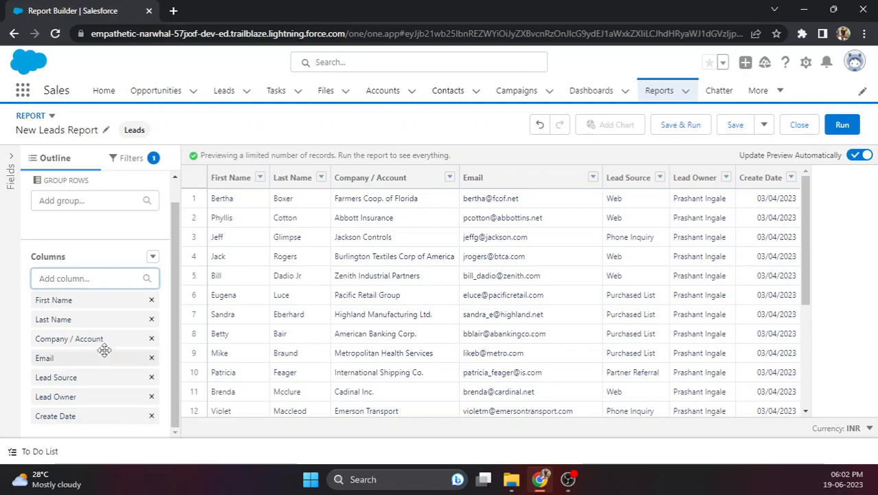
- Move the Lead Owner column ahead of Lead Source and add the Last Modified By column to the report
left_click(90, 399)
mouse_move(90, 399)
left_mouse_down()
mouse_move(85, 375)
mouse_move(92, 386)
left_mouse_up()
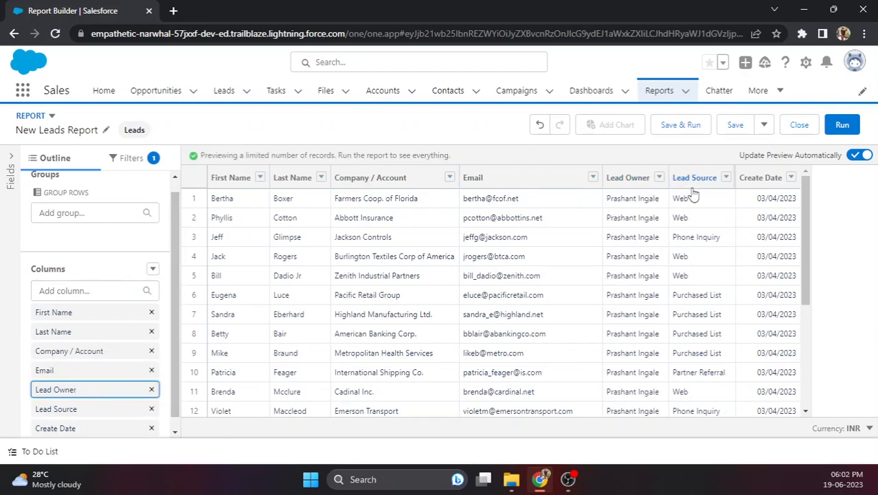
scroll(72, 358, "down", 1)
left_click(63, 278)
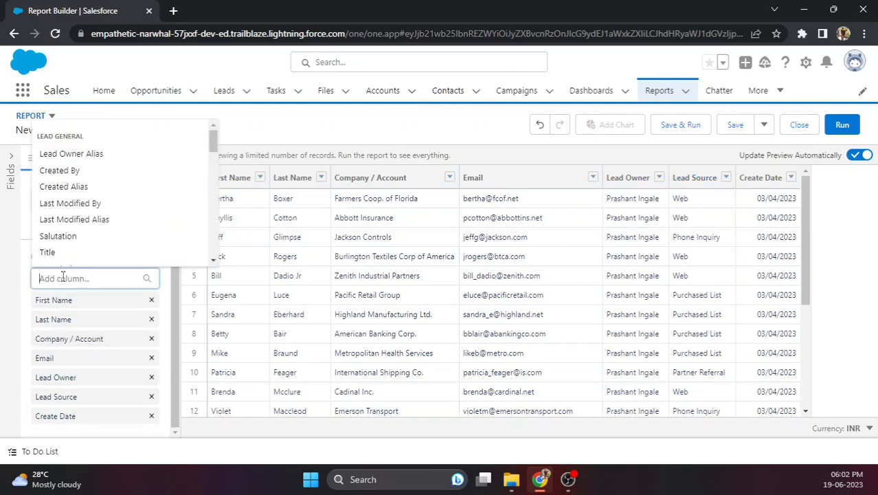
type("last")
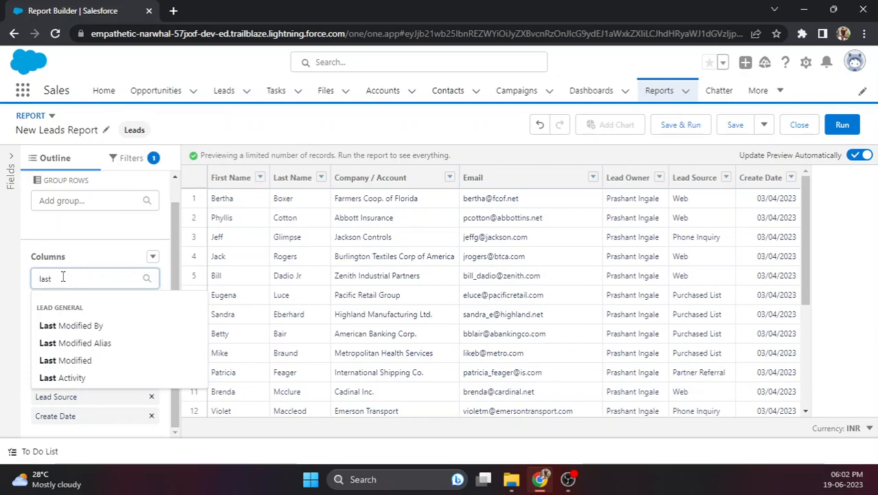
left_click(87, 326)
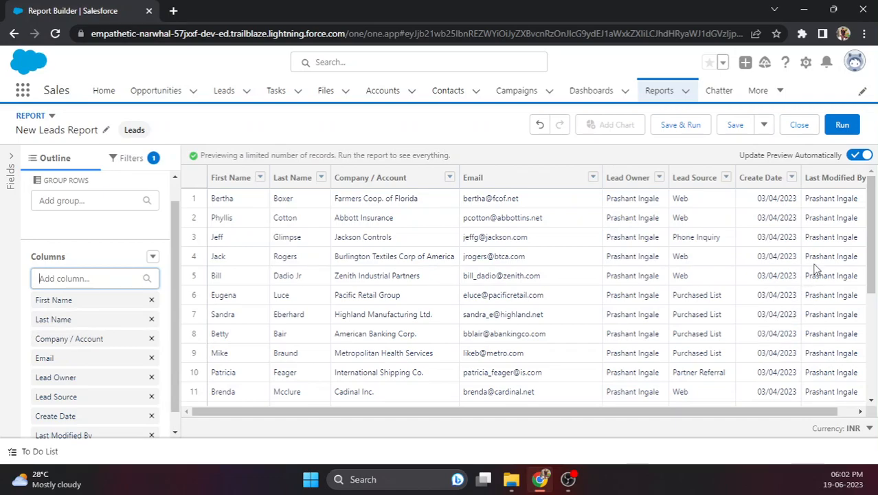
- Add a Lead Source filter to the report with the operator equals and the value Web, and apply it
left_click(130, 163)
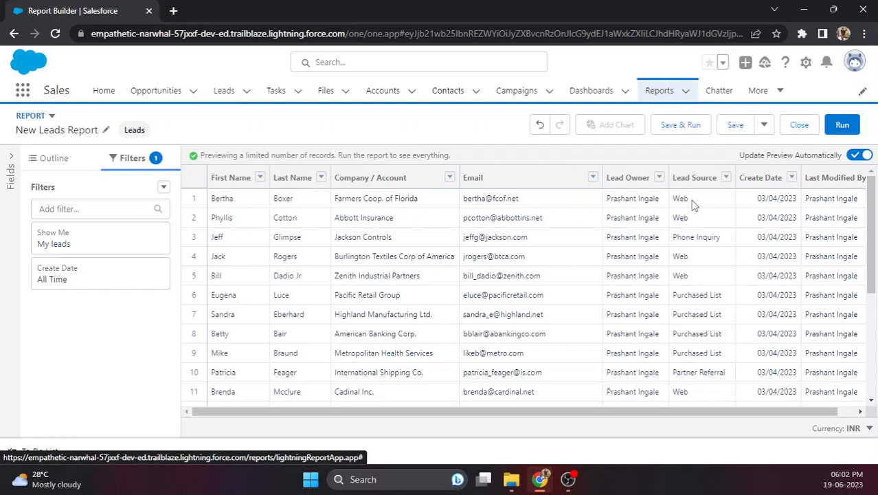
left_click(88, 212)
type("lead")
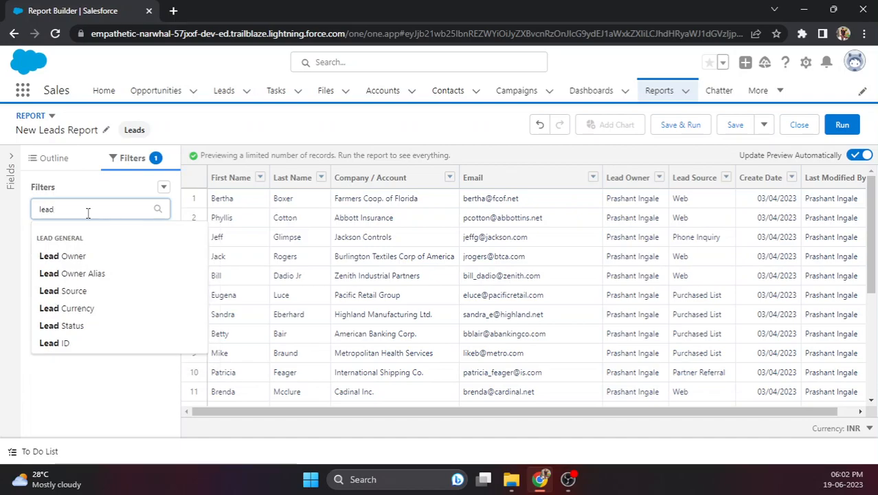
left_click(76, 291)
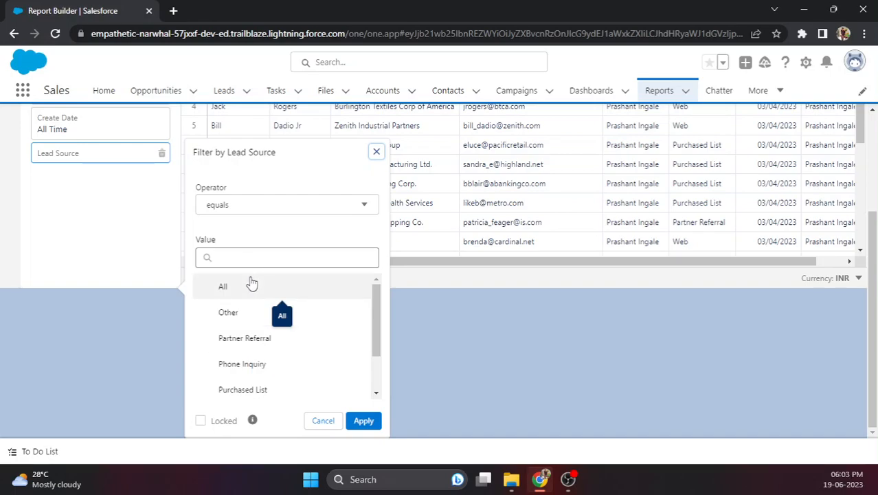
scroll(268, 316, "down", 2)
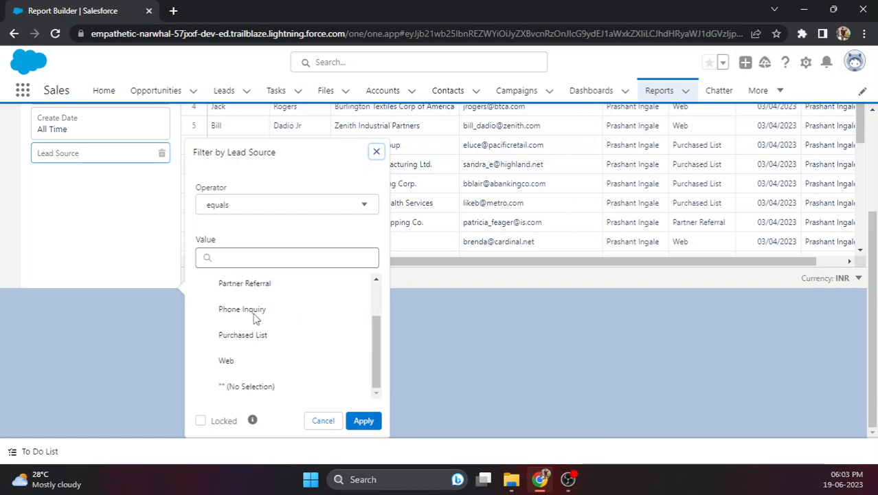
left_click(232, 363)
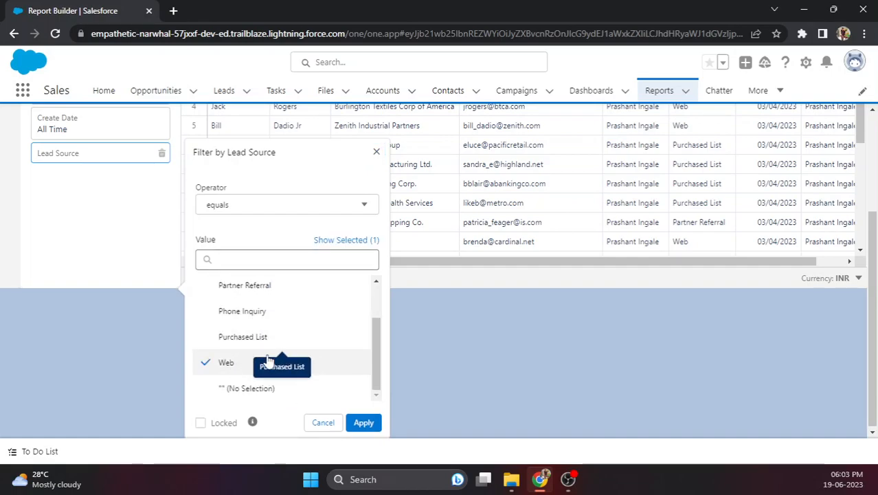
left_click(363, 423)
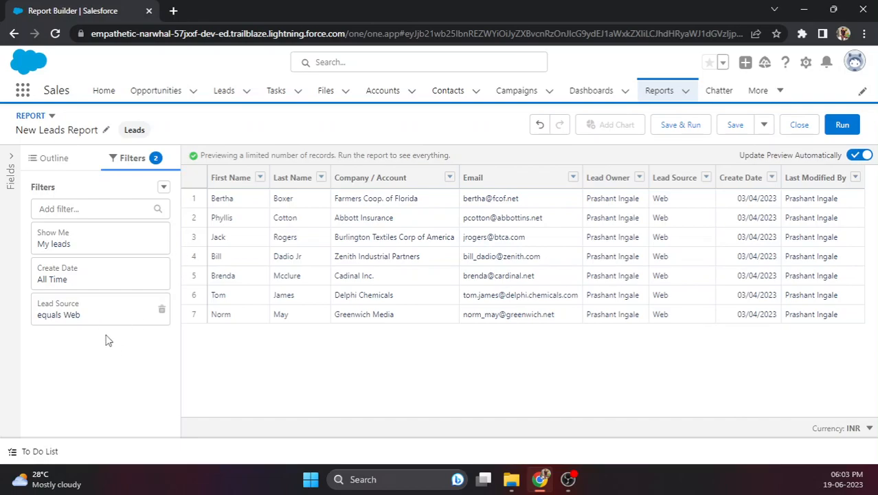
- Add a First Name filter that equals the first name of the lead in the first row, and apply it
left_click(82, 210)
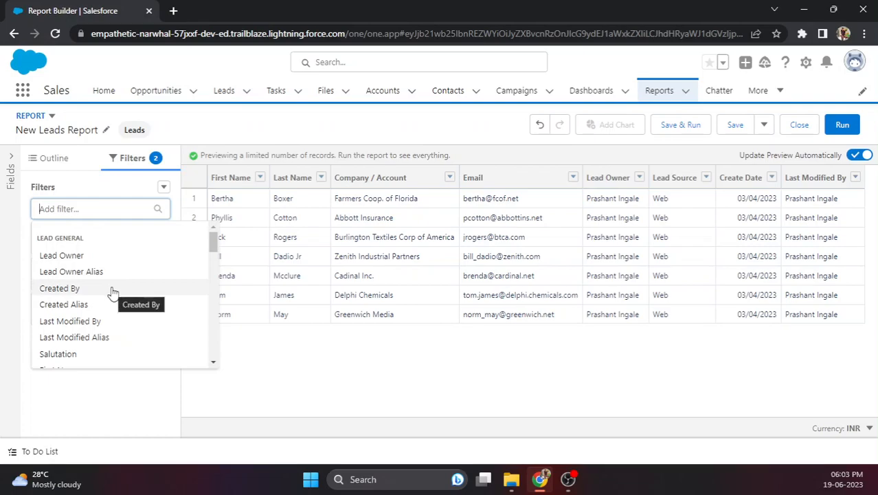
scroll(113, 291, "down", 1)
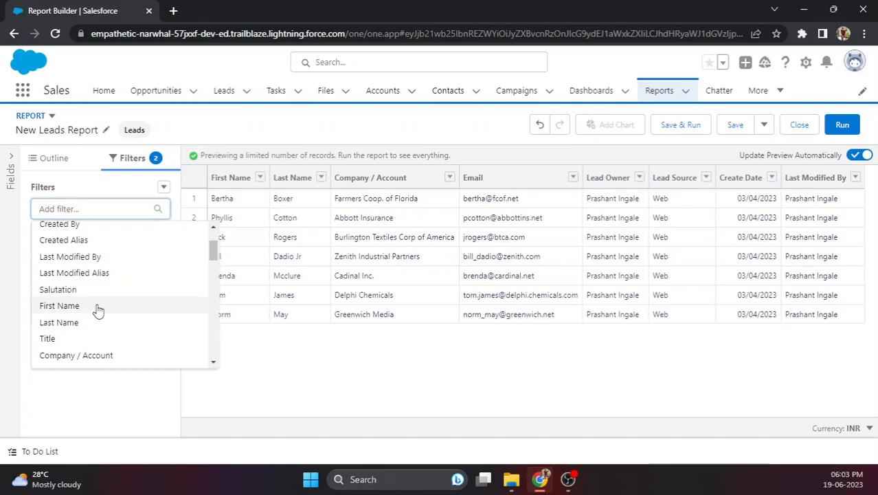
left_click(99, 308)
left_click(220, 369)
type("Bertha")
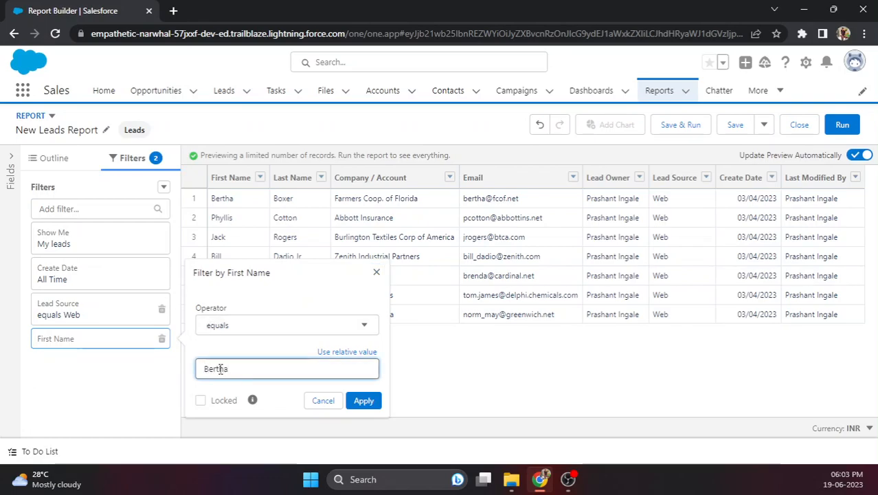
left_click(363, 401)
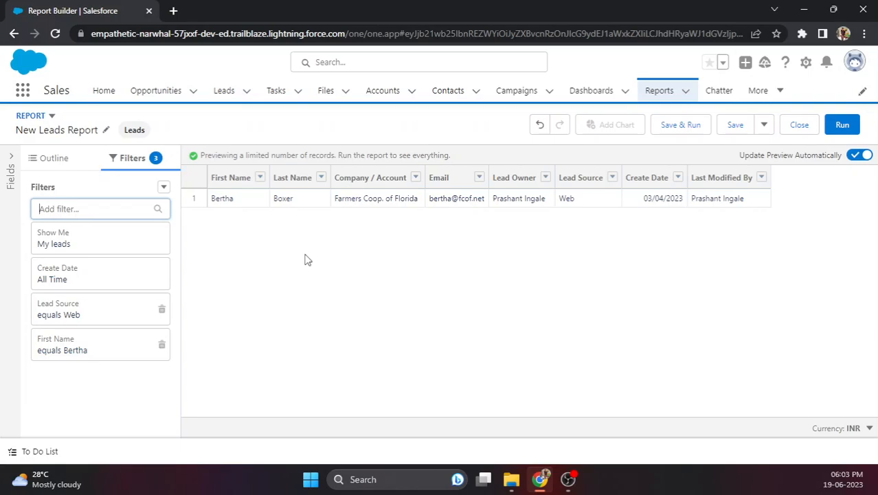
- Remove the First Name filter and run the leads report
left_click(162, 344)
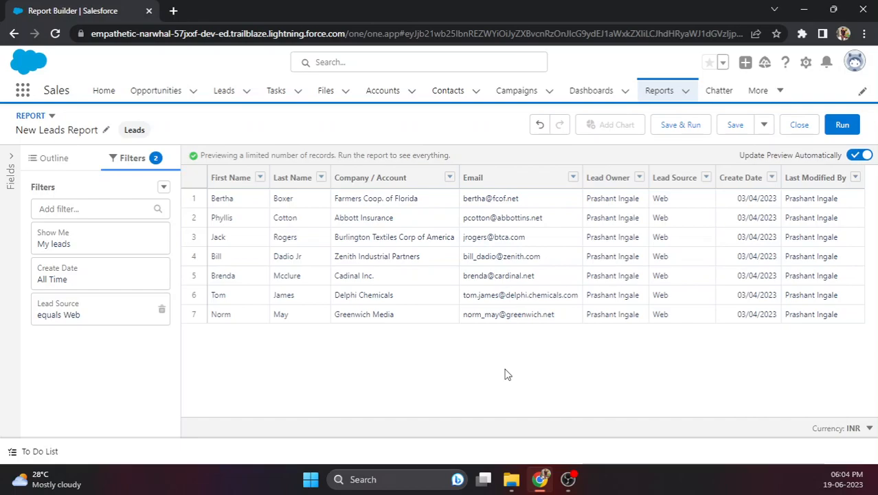
left_click(842, 124)
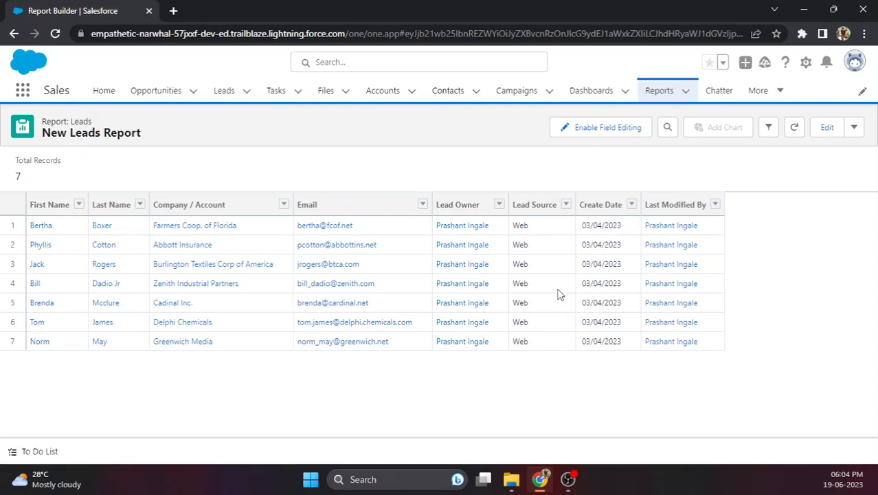
- Return to editing the report and remove its Lead Source filter
left_click(826, 127)
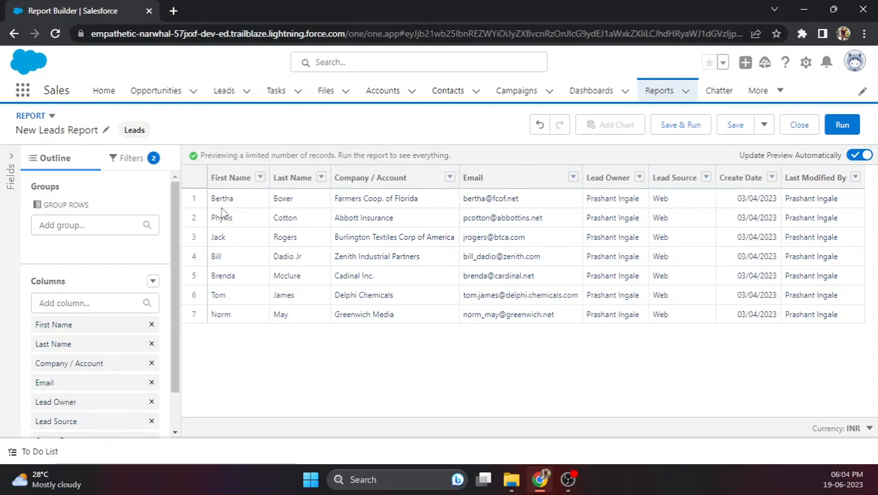
left_click(130, 159)
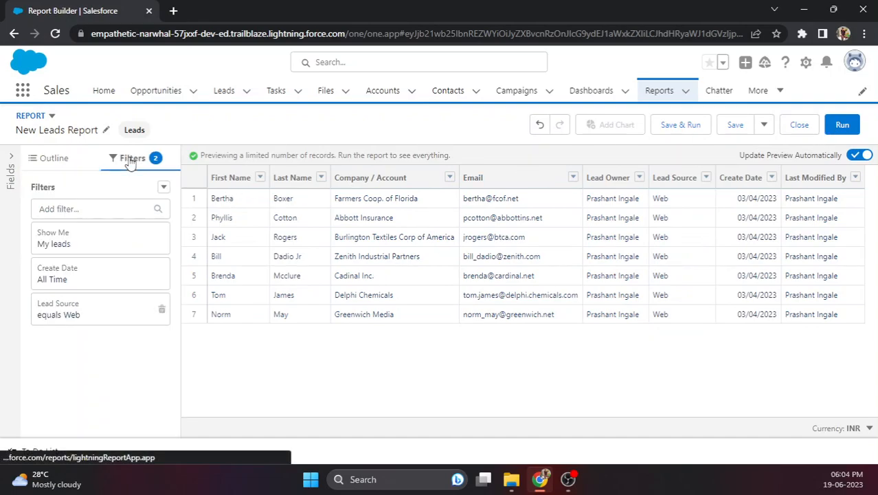
left_click(162, 311)
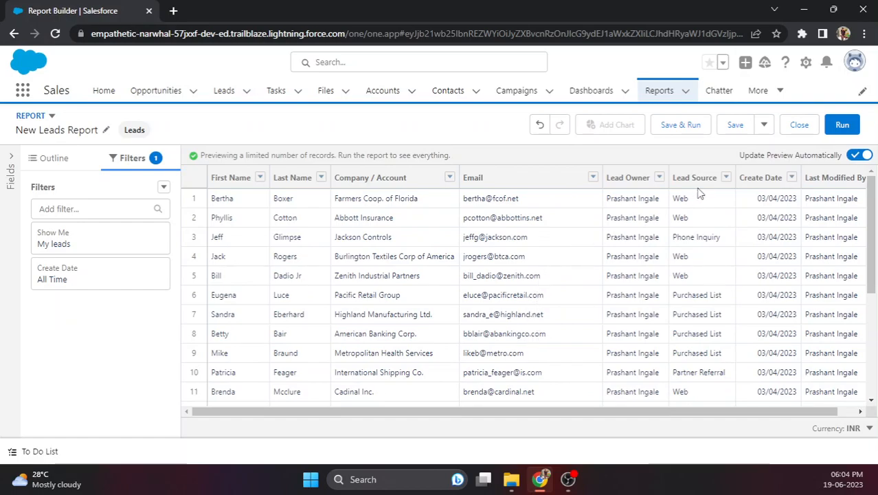
- Start saving the report and name it "Leads Report", letting its unique name fill in automatically
left_click(734, 125)
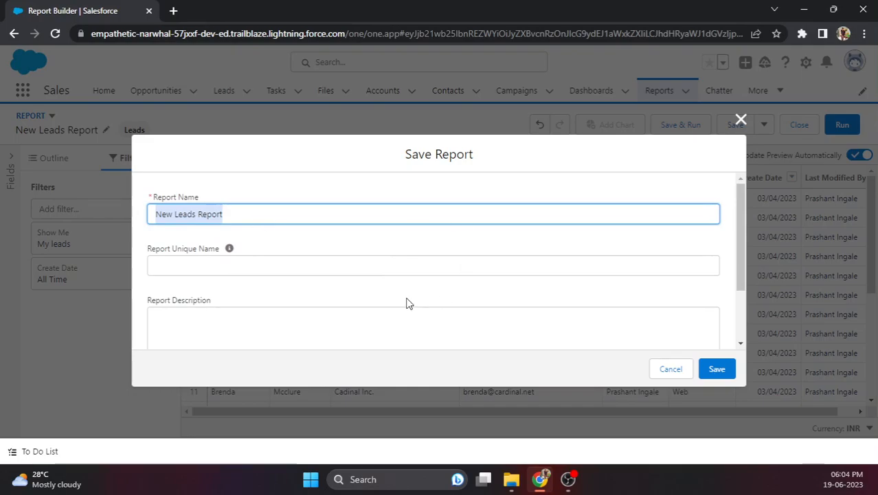
type("Leads")
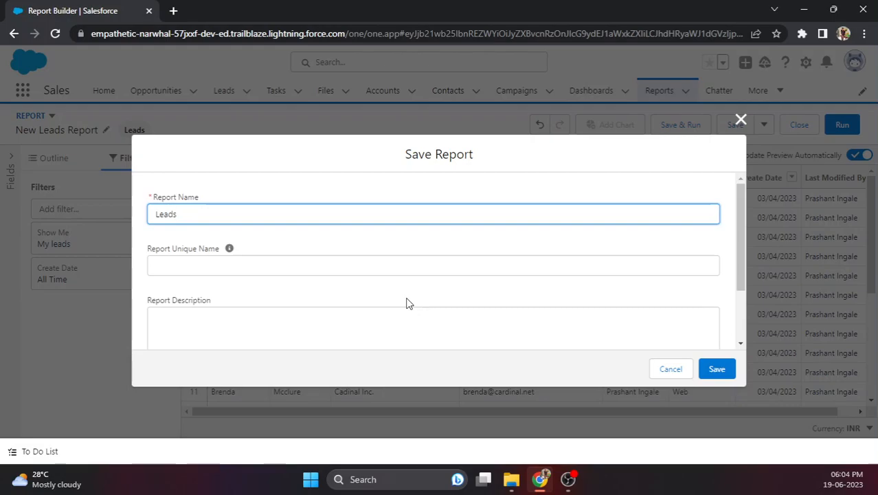
type(" Report")
left_click(235, 265)
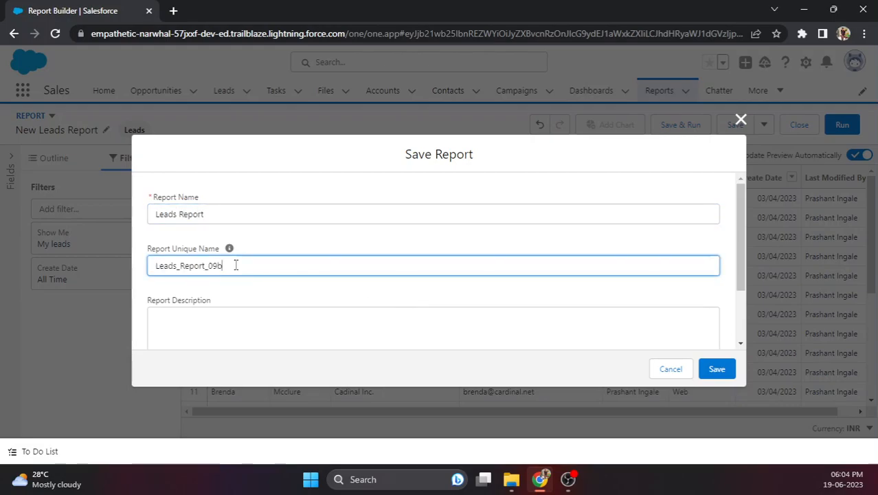
left_click(240, 288)
- Enter the report description "Show all the leads who are assigned to me"
scroll(255, 286, "down", 1)
scroll(255, 288, "down", 2)
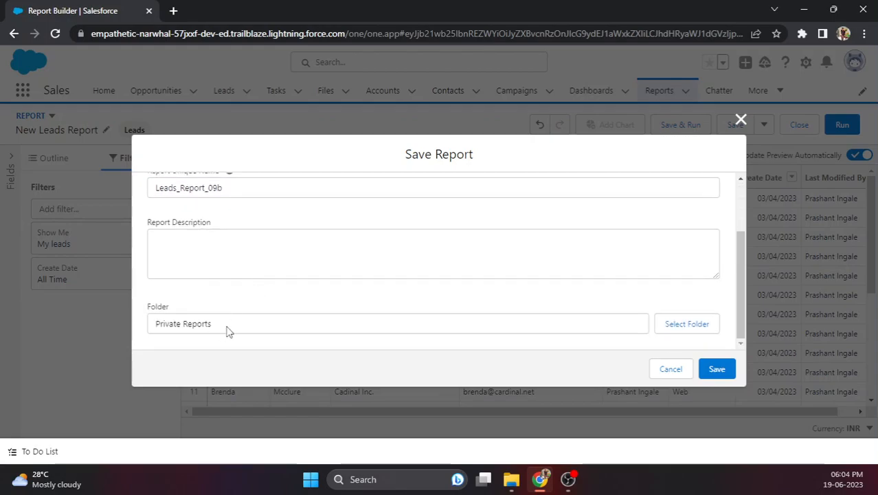
left_click(214, 243)
type("Show all the")
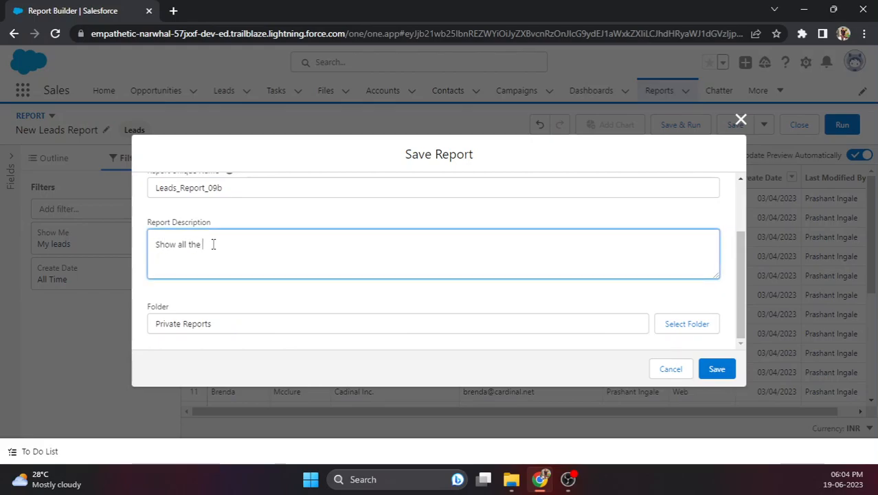
type(" leads that w")
key("BackSpace")
key("BackSpace")
key("BackSpace")
type("who are assigned to me")
left_click(259, 327)
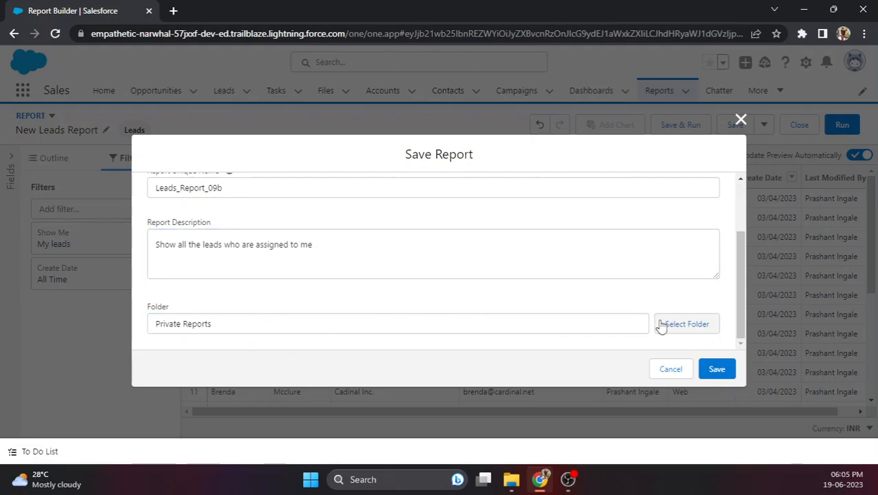
- Check the available report folders, keep Private Reports as the folder, and save the report
left_click(696, 324)
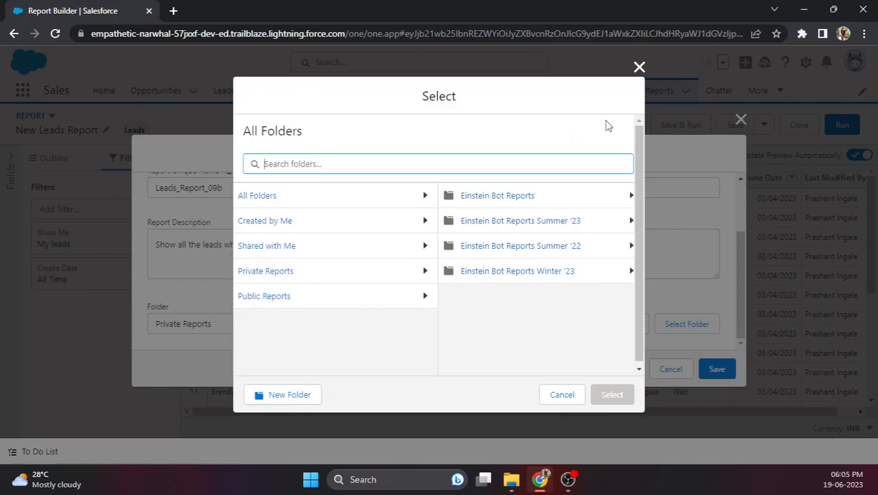
left_click(639, 67)
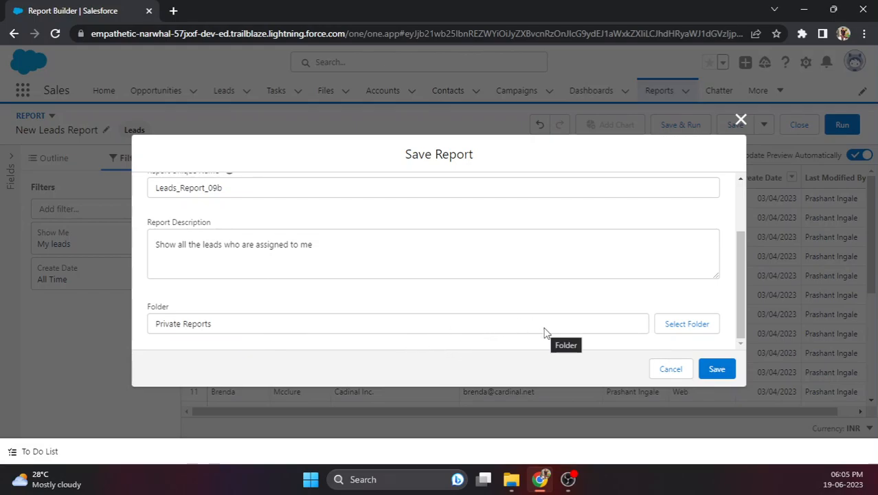
left_click(717, 371)
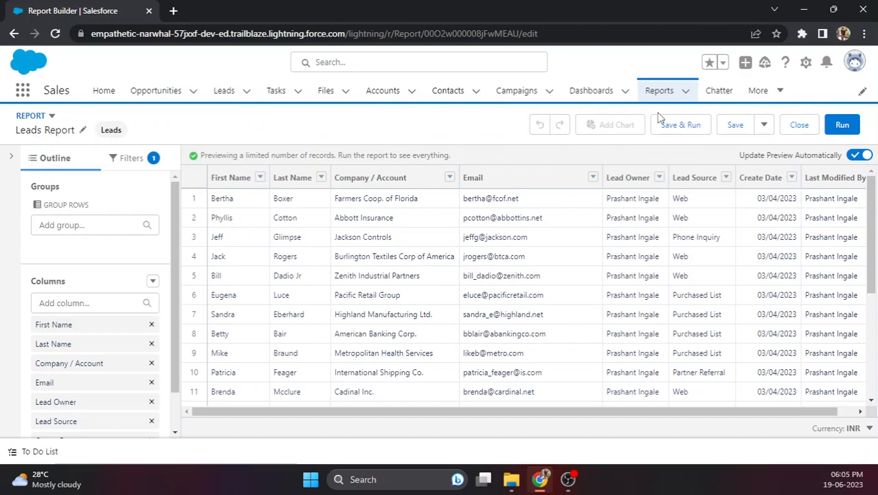
- Run the saved Leads Report and look through its full list of records
left_click(842, 124)
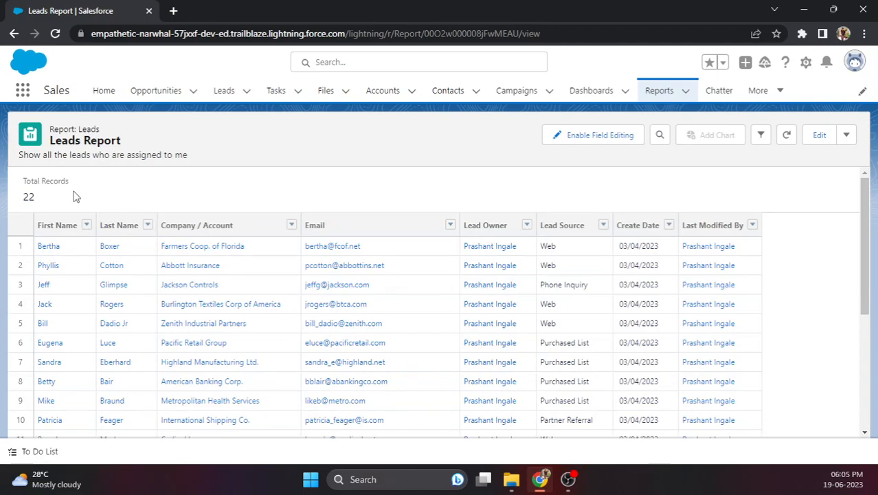
scroll(429, 351, "down", 3)
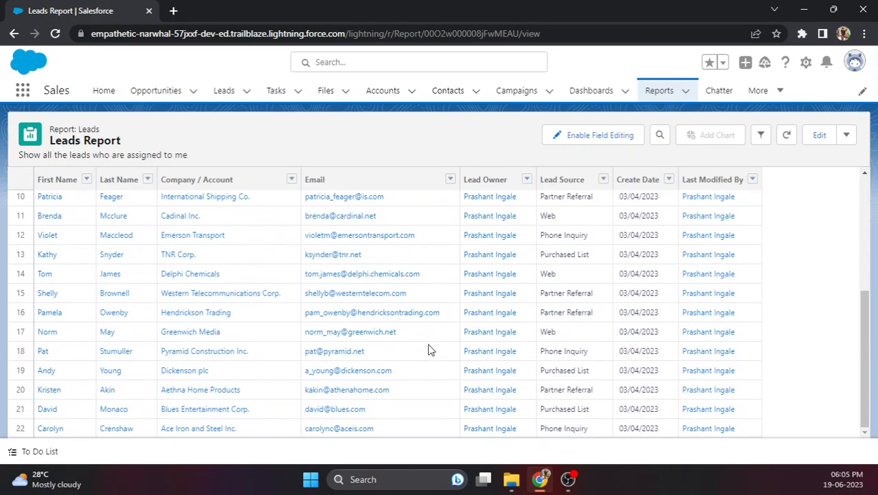
scroll(429, 351, "up", 5)
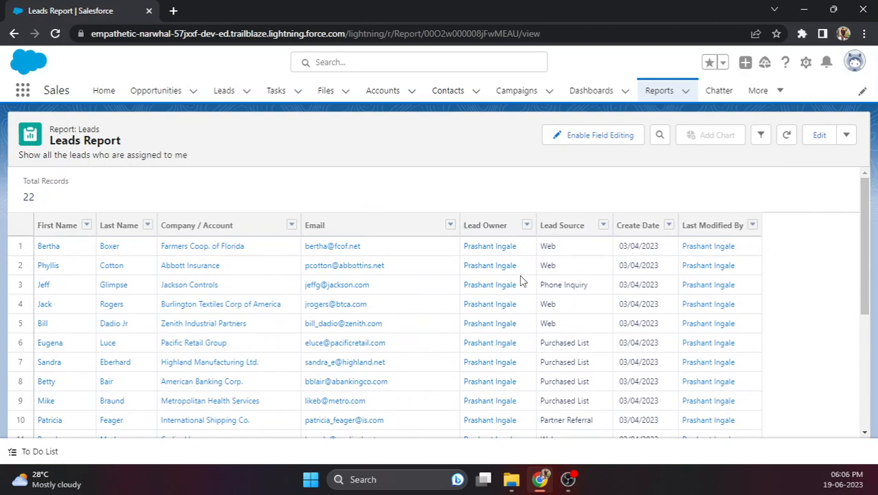
- Review the report's export options with the Details Only view selected, and close them without exporting
left_click(847, 135)
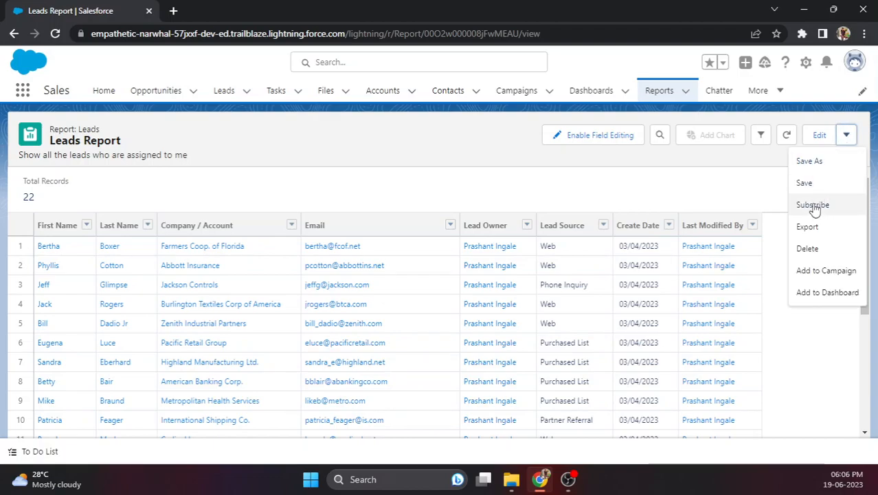
left_click(808, 228)
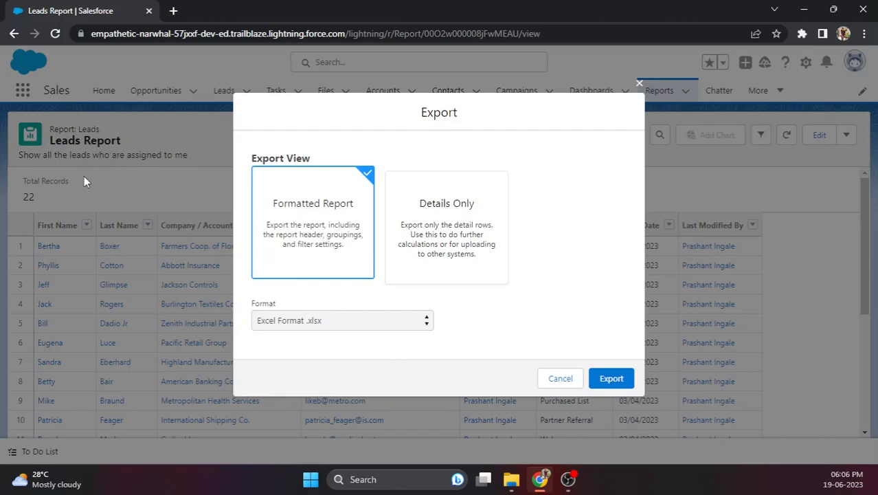
left_click(446, 228)
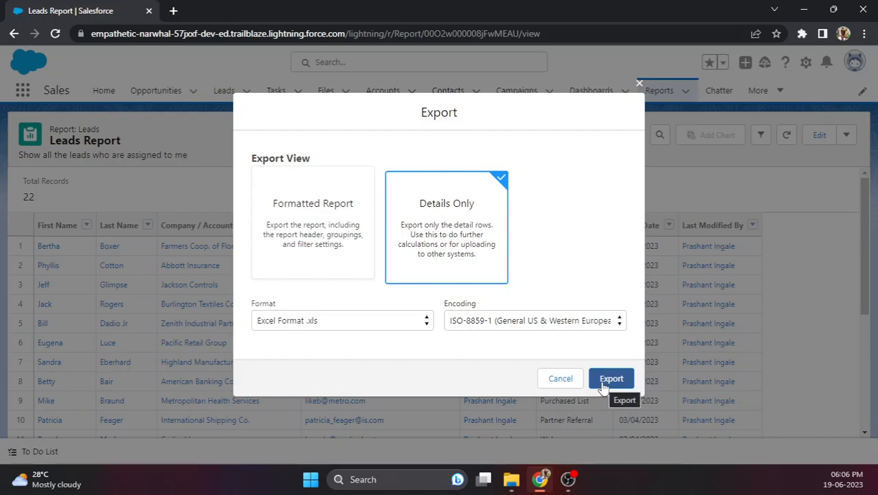
left_click(639, 83)
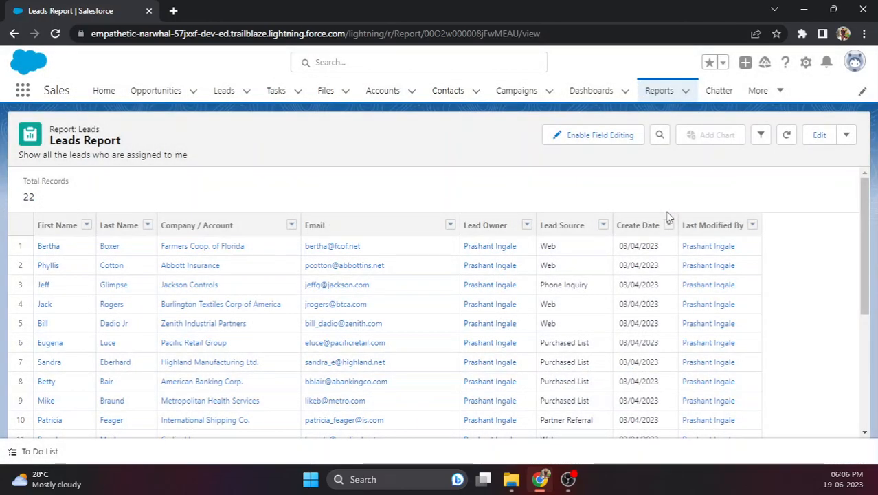
- Reopen the Leads Report for editing
left_click(818, 136)
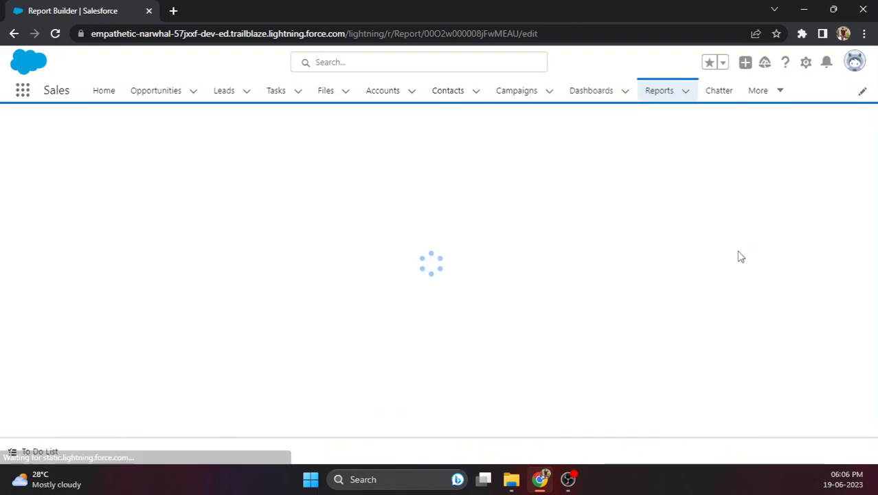